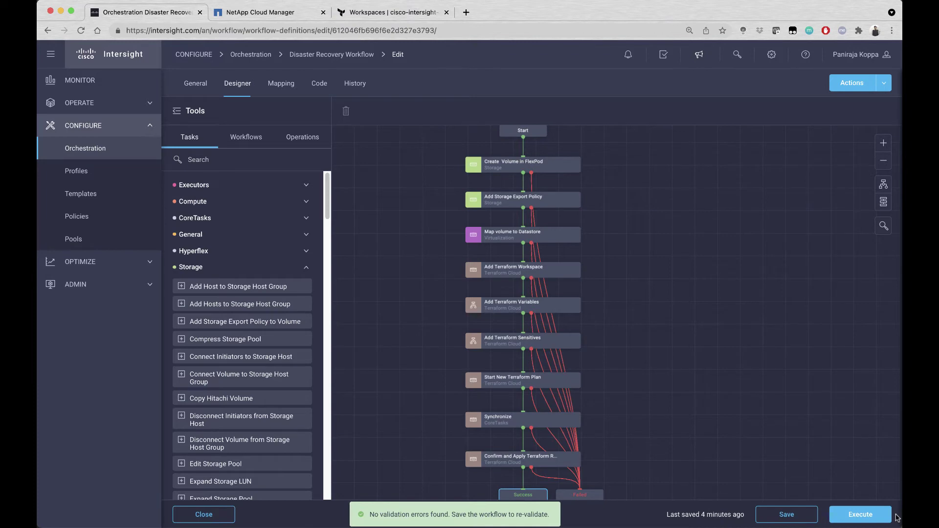
# Open the Disaster Recovery Workflow run inputs, checking the NetApp Cloud Manager tab before returning
pyautogui.click(866, 514)
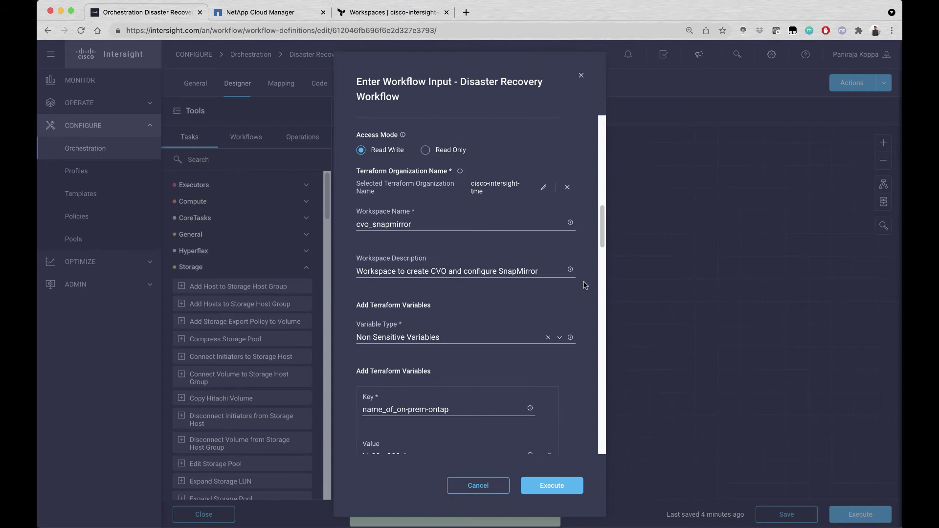
pyautogui.scroll(-10, 585, 285)
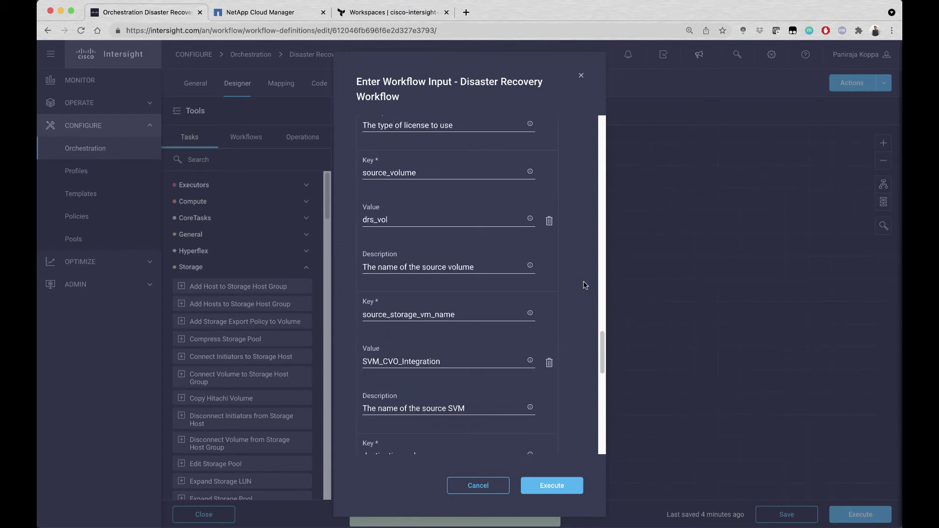
pyautogui.scroll(-10, 585, 285)
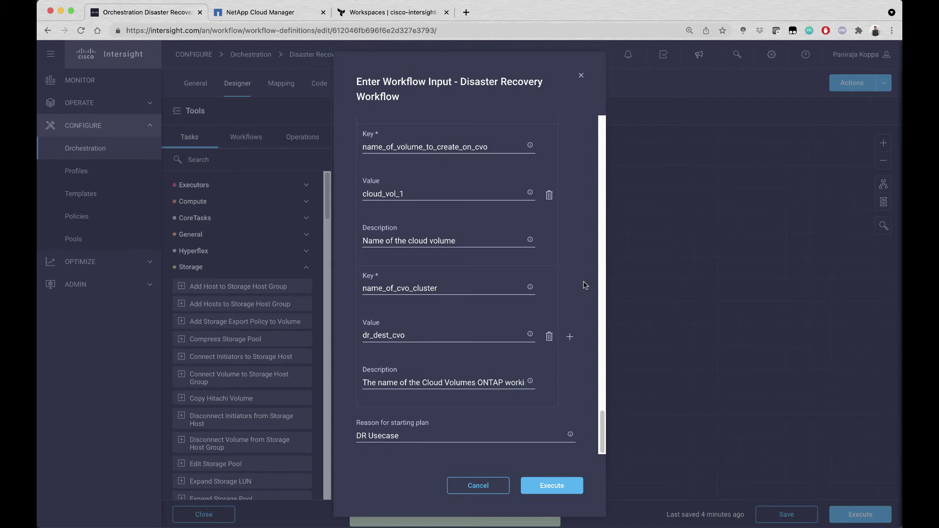
pyautogui.click(260, 12)
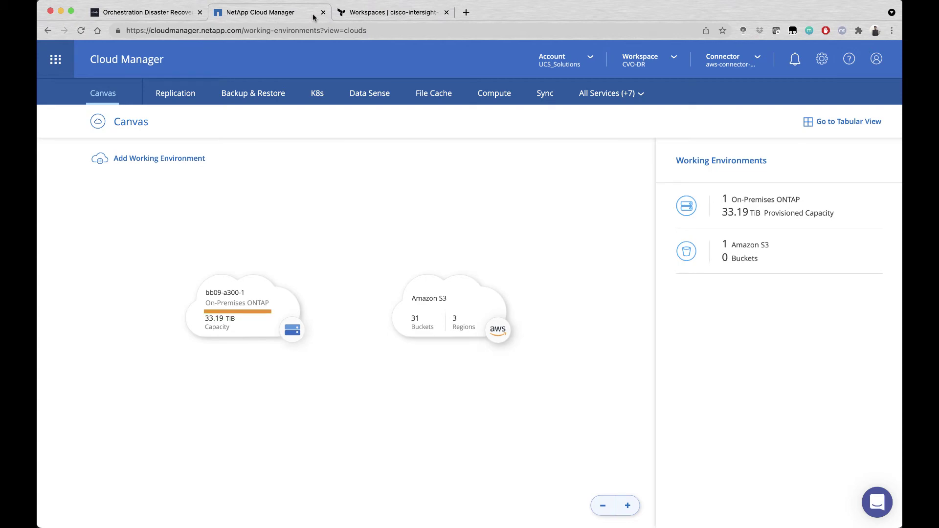
pyautogui.click(147, 12)
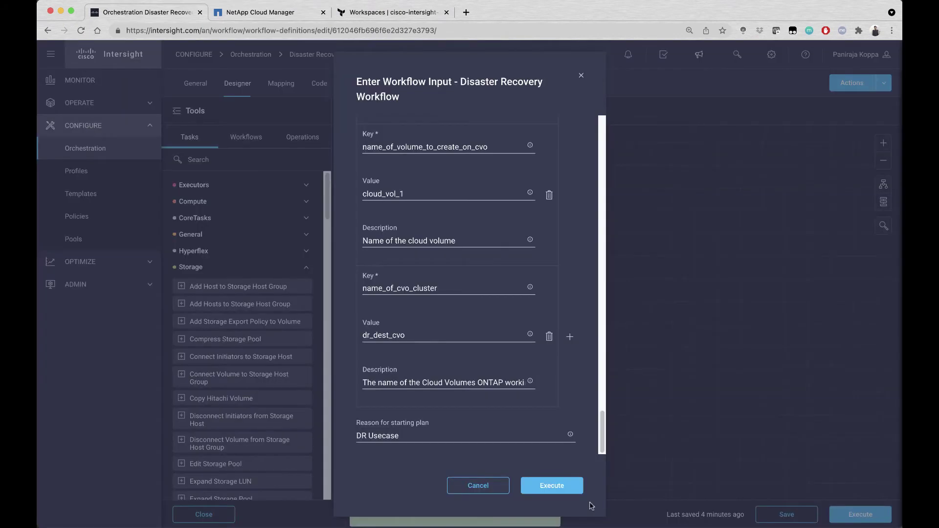
# Execute the Disaster Recovery Workflow with the cvo_snapmirror and DR Usecase inputs
pyautogui.click(552, 486)
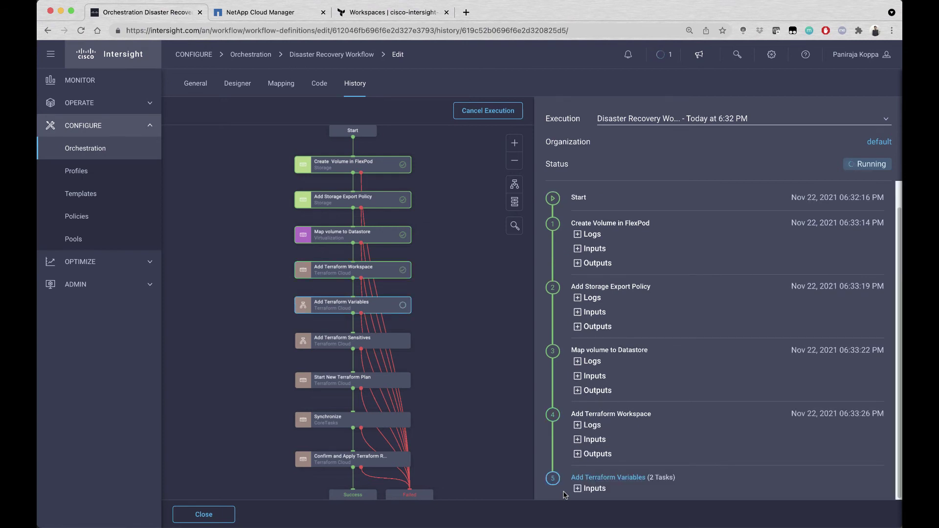
# Open the cvo_snapmirror workspace in Terraform Cloud and its linked GitHub repository
pyautogui.hotkey('ctrl', 'Tab')
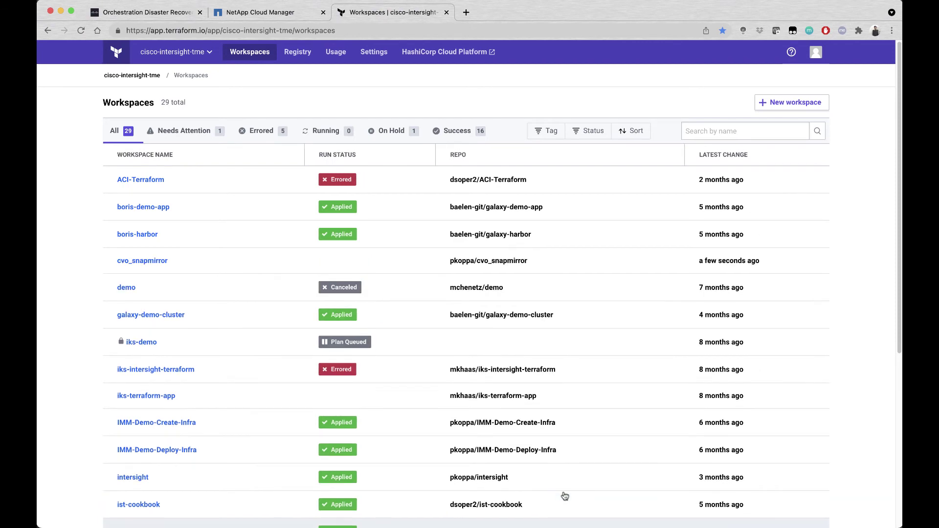
pyautogui.click(143, 260)
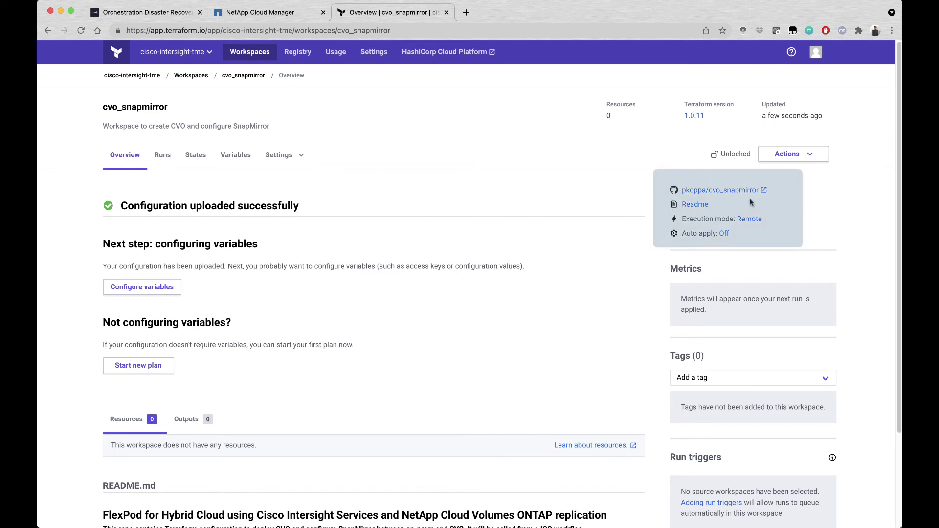
pyautogui.click(750, 192)
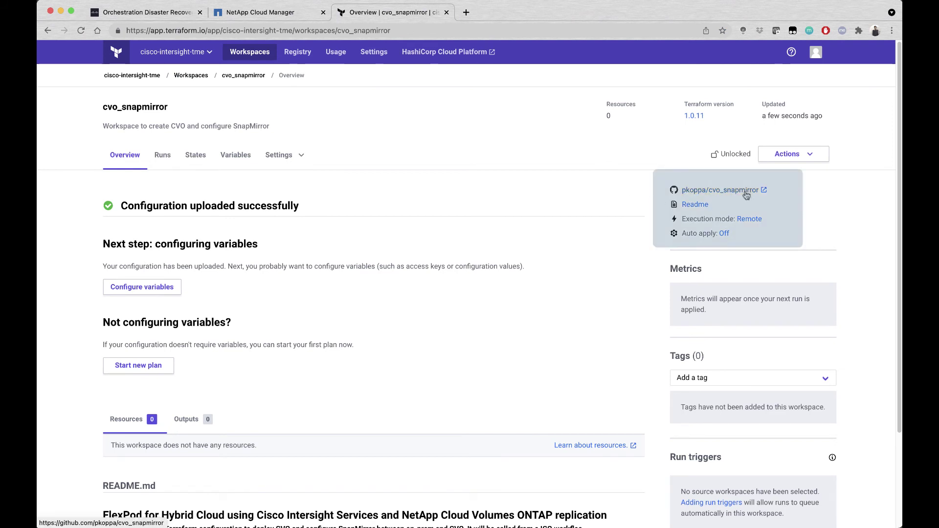
# Open resources.tf to review the CVO cluster, SnapMirror and cloud volume resources
pyautogui.click(201, 247)
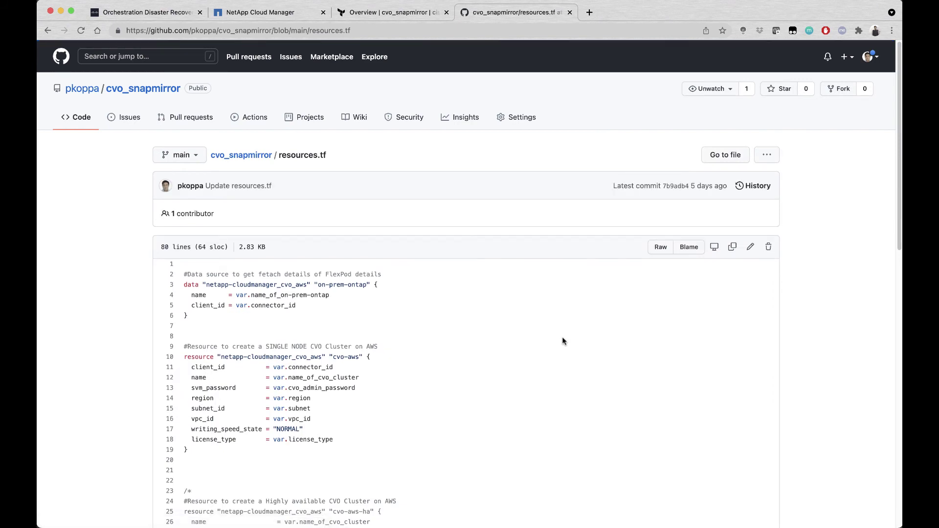
pyautogui.scroll(-2, 562, 337)
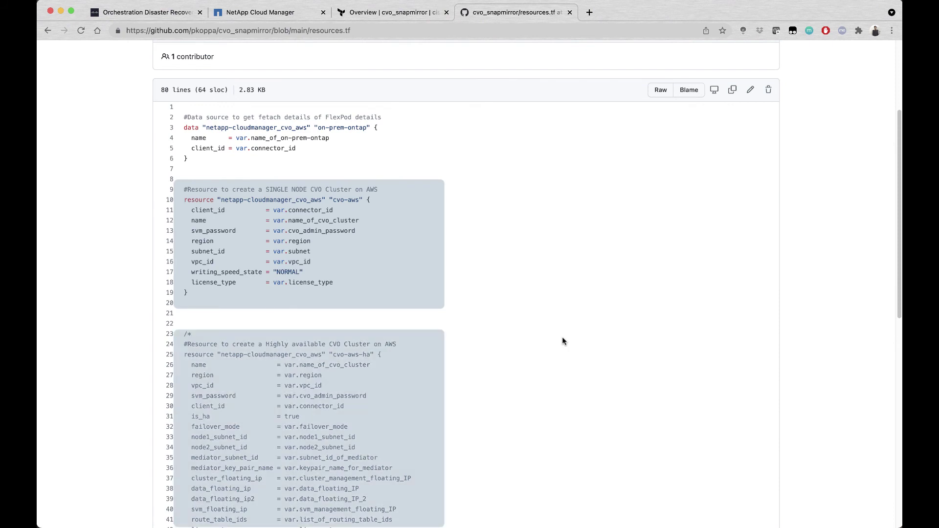
pyautogui.scroll(-5, 562, 337)
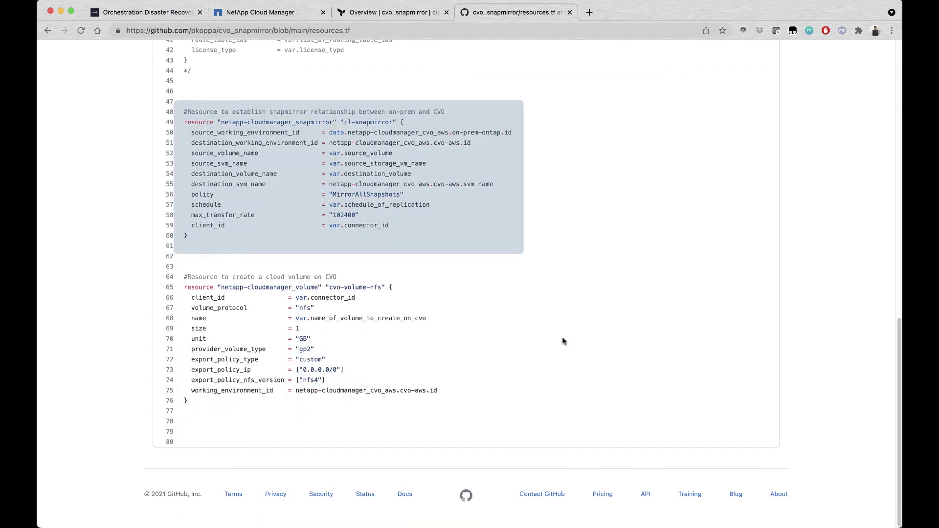